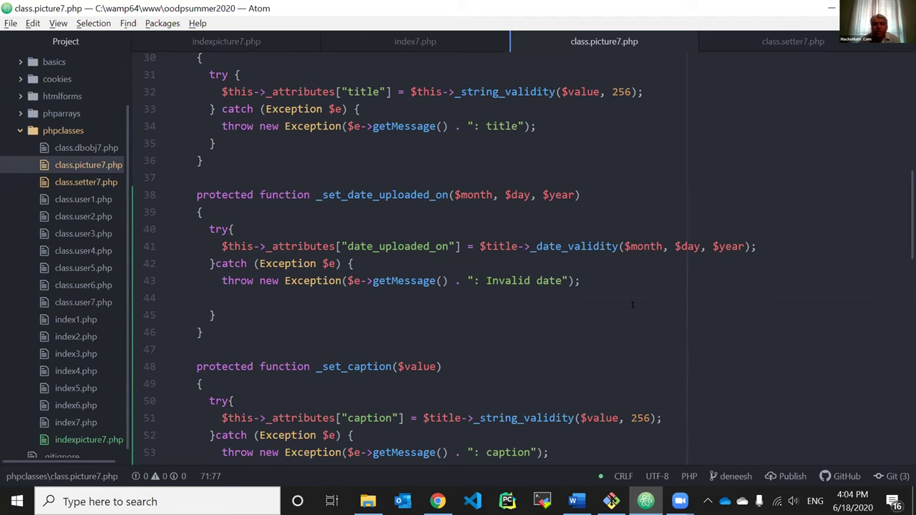
{"action": "scroll", "coordinate": [624, 282], "scroll_direction": "down", "scroll_amount": 3}
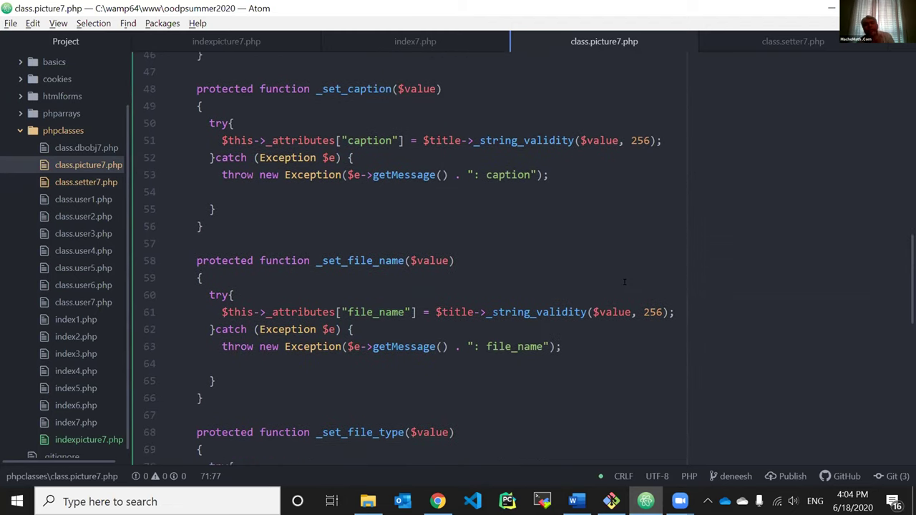
{"action": "left_click", "coordinate": [757, 41]}
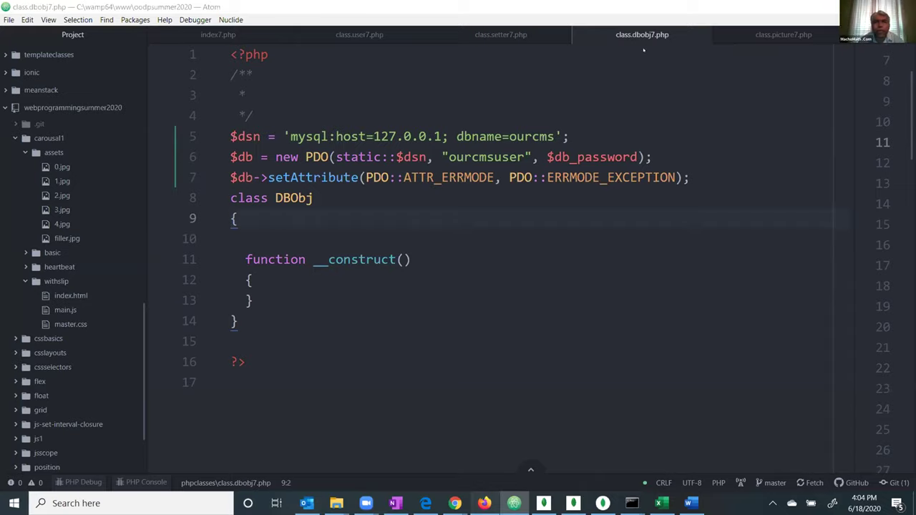
Switch to Firefox and load github.com in a new browser tab
{"action": "left_click", "coordinate": [485, 504]}
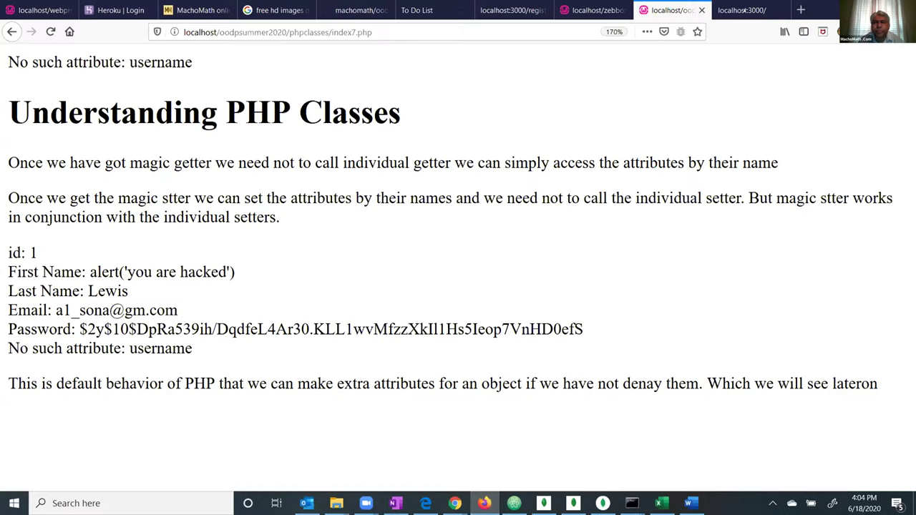
{"action": "left_click", "coordinate": [744, 10]}
{"action": "key", "text": "ctrl+t"}
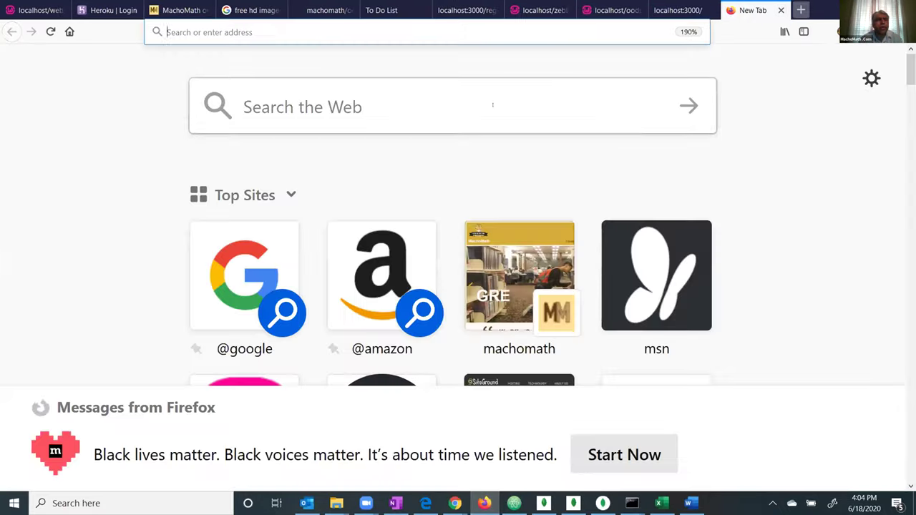
{"action": "type", "text": "g"}
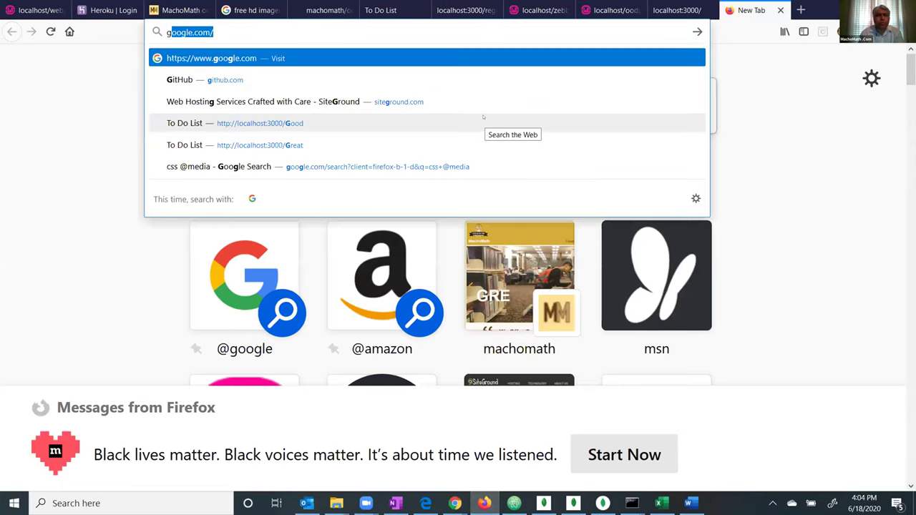
{"action": "type", "text": "ithub.com"}
{"action": "key", "text": "Return"}
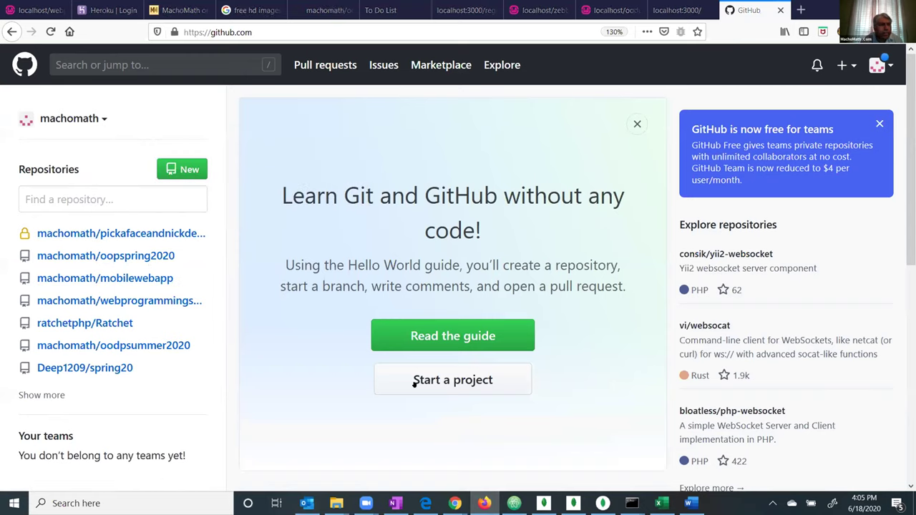
Open the oodpsummer2020 repository and view its overview and file list
{"action": "left_click", "coordinate": [163, 346]}
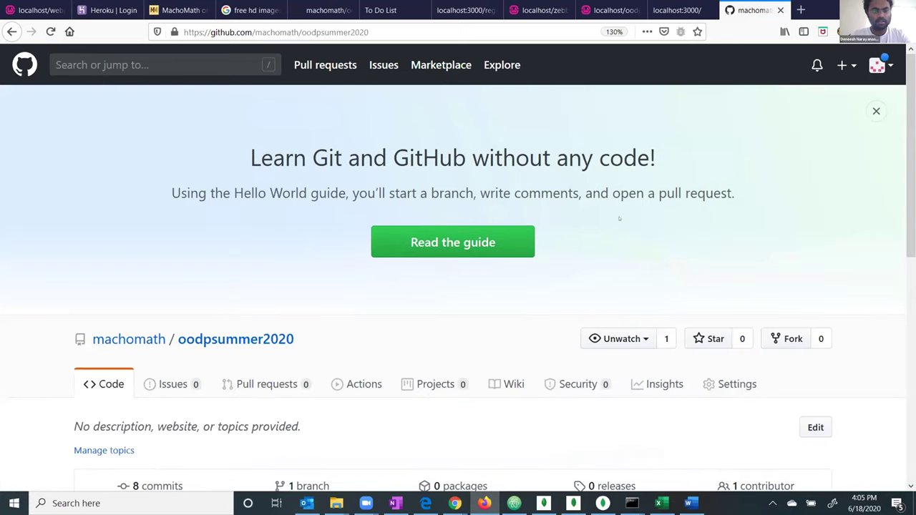
{"action": "scroll", "coordinate": [669, 172], "scroll_direction": "down", "scroll_amount": 5}
{"action": "scroll", "coordinate": [575, 221], "scroll_direction": "up", "scroll_amount": 5}
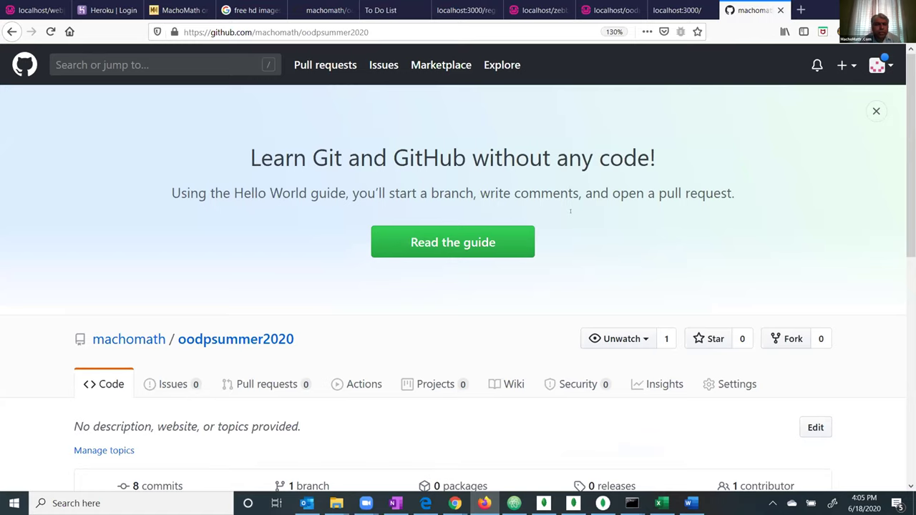
{"action": "scroll", "coordinate": [567, 269], "scroll_direction": "down", "scroll_amount": 3}
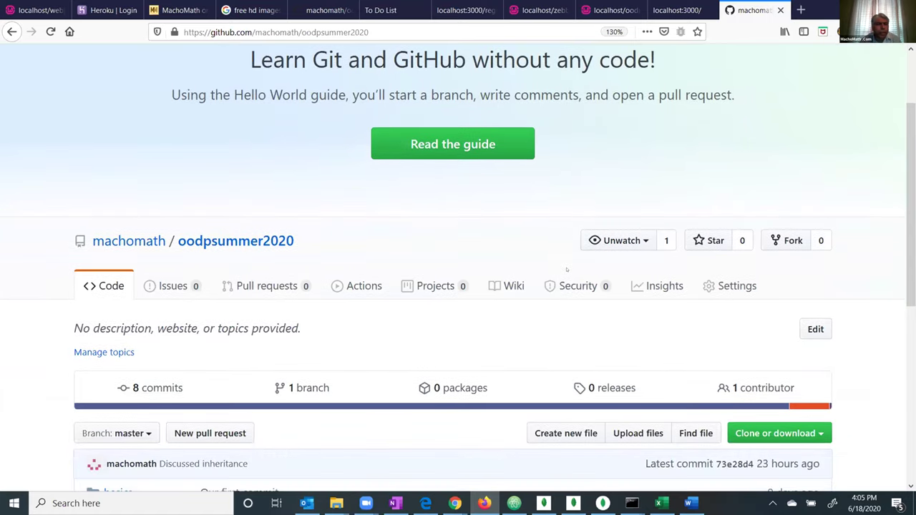
{"action": "scroll", "coordinate": [539, 308], "scroll_direction": "down", "scroll_amount": 2}
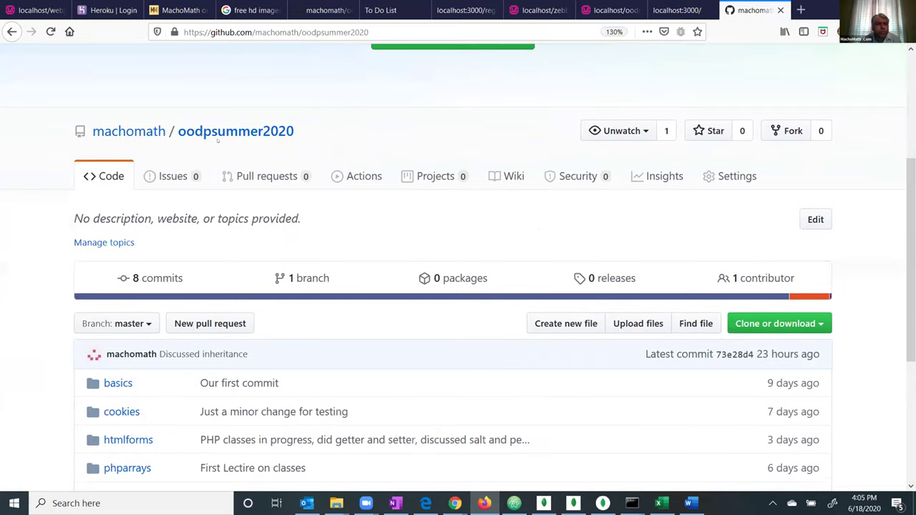
Show the issues list of the oodpsummer2020 repository
{"action": "left_click", "coordinate": [171, 176]}
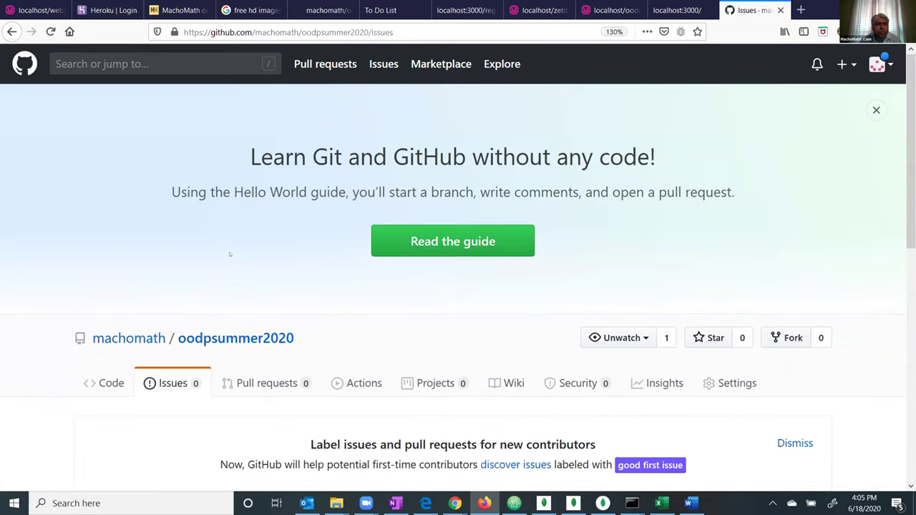
{"action": "scroll", "coordinate": [230, 254], "scroll_direction": "down", "scroll_amount": 3}
{"action": "scroll", "coordinate": [230, 254], "scroll_direction": "down", "scroll_amount": 1}
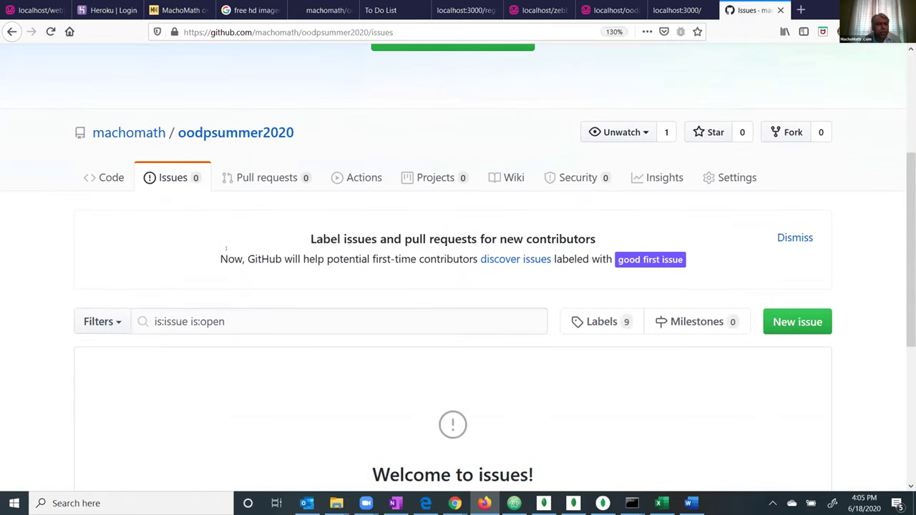
{"action": "scroll", "coordinate": [227, 248], "scroll_direction": "down", "scroll_amount": 1}
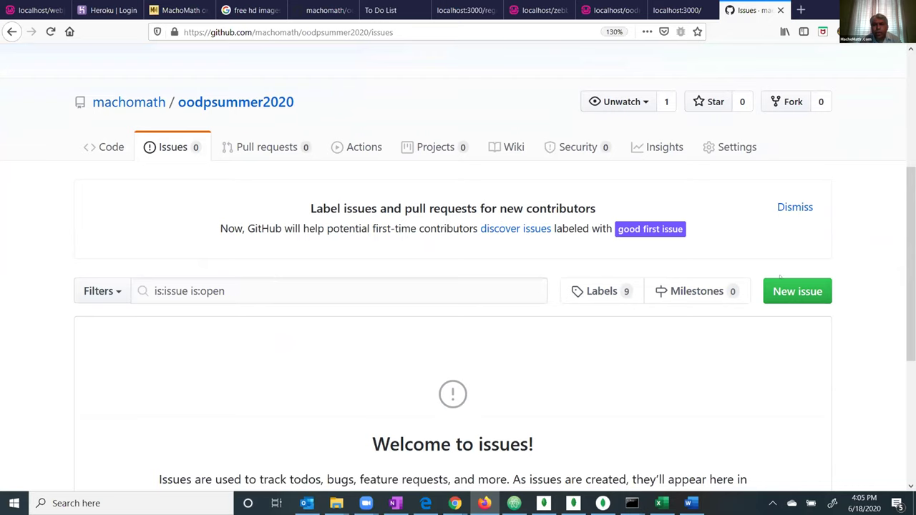
{"action": "left_click", "coordinate": [431, 292]}
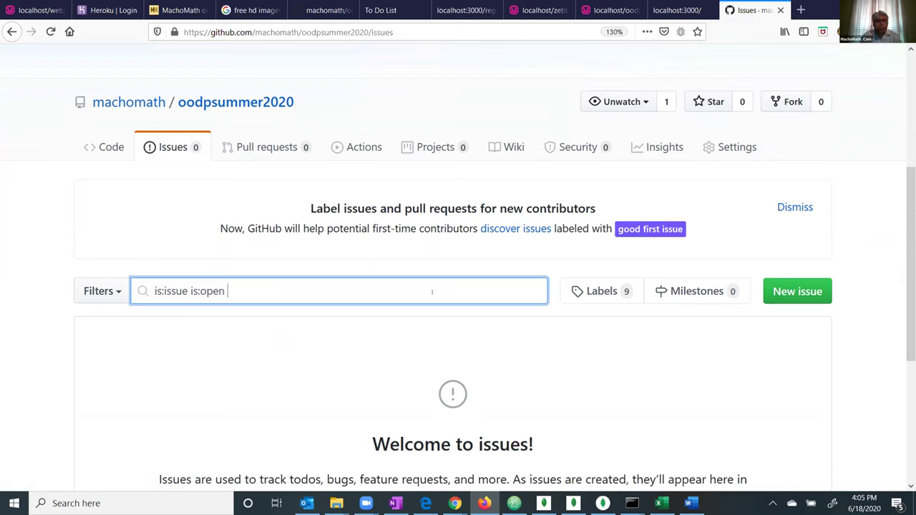
{"action": "type", "text": "We w"}
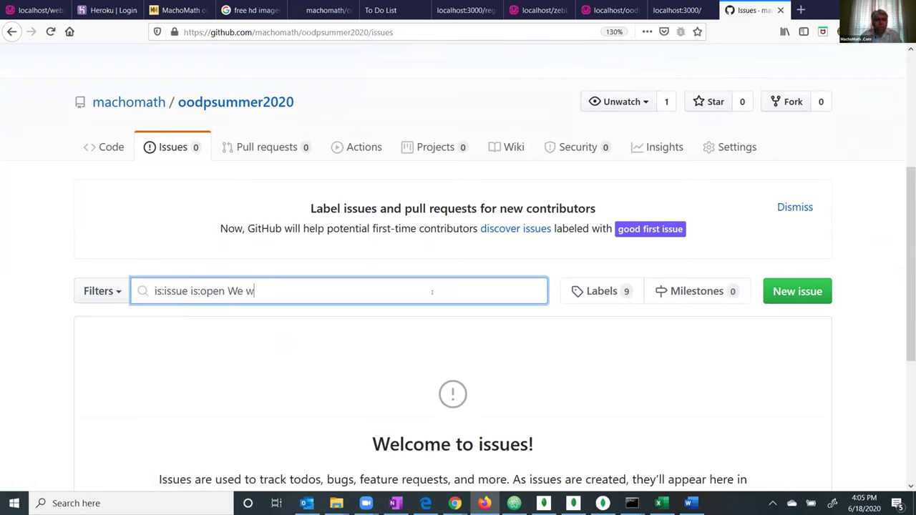
{"action": "key", "text": "BackSpace"}
{"action": "type", "text": "need to popul"}
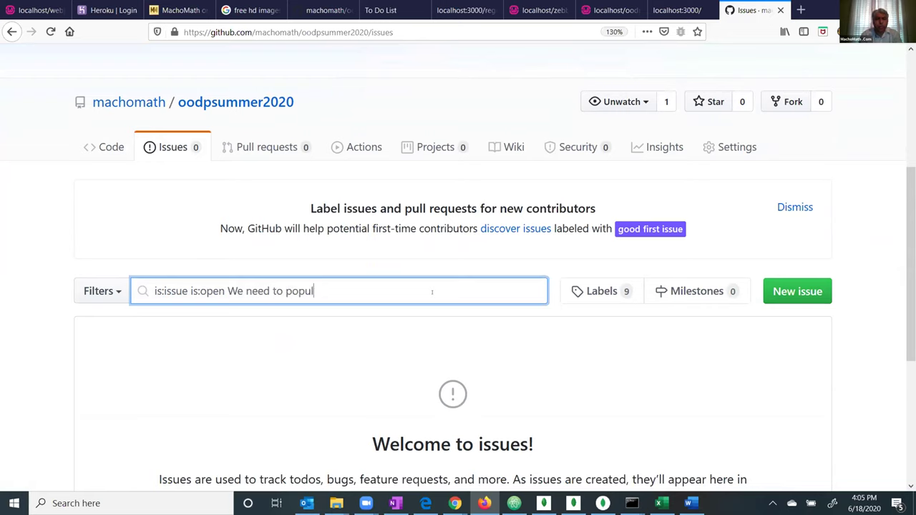
{"action": "type", "text": "ate p"}
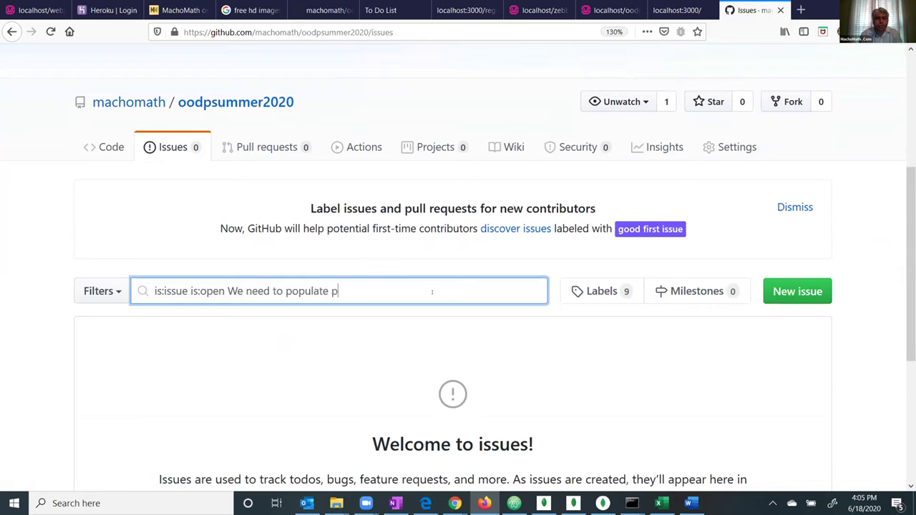
{"action": "type", "text": "icture class"}
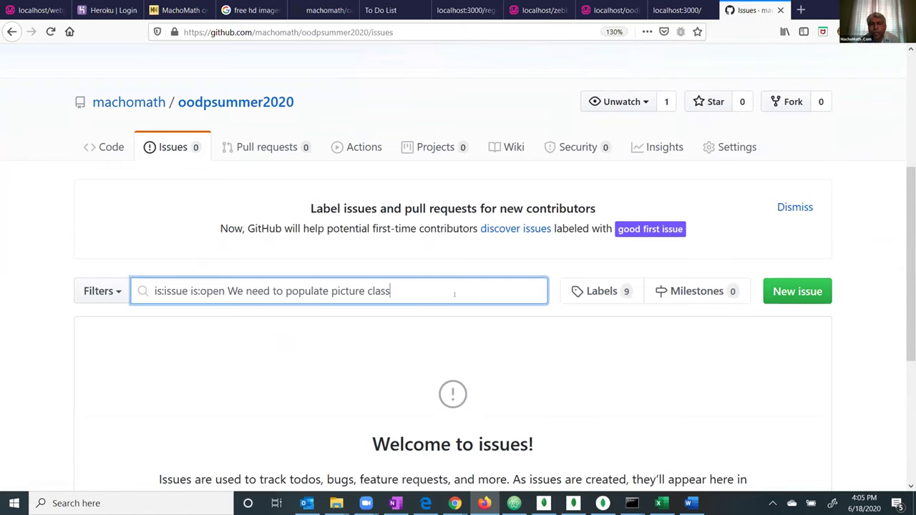
{"action": "scroll", "coordinate": [543, 347], "scroll_direction": "down", "scroll_amount": 1}
{"action": "scroll", "coordinate": [543, 347], "scroll_direction": "down", "scroll_amount": 3}
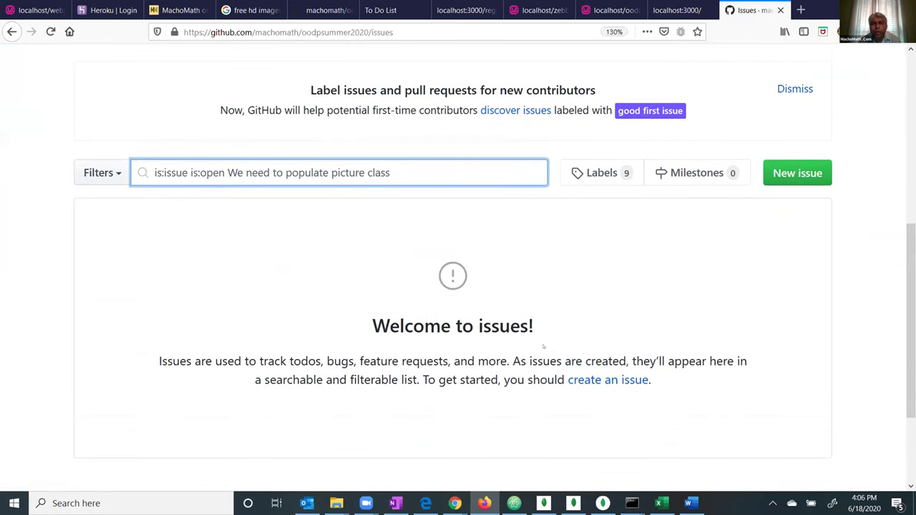
{"action": "scroll", "coordinate": [544, 346], "scroll_direction": "up", "scroll_amount": 1}
{"action": "scroll", "coordinate": [592, 309], "scroll_direction": "up", "scroll_amount": 1}
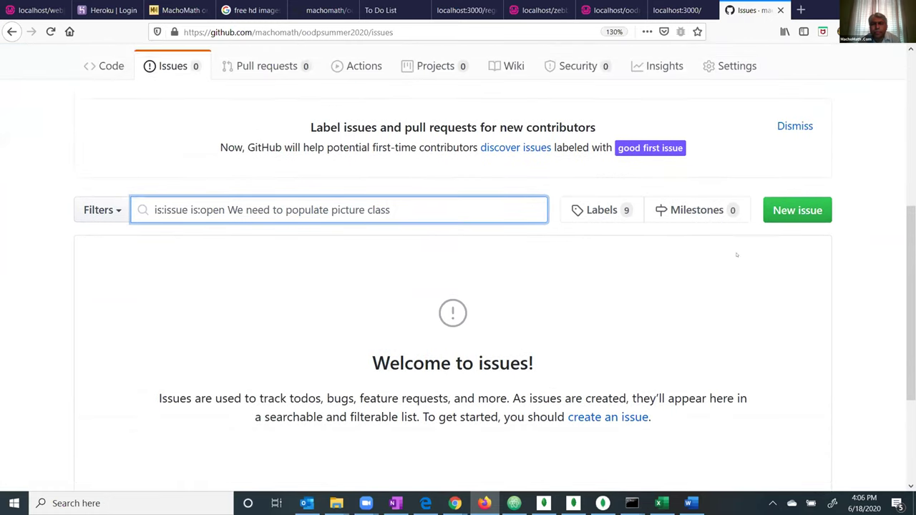
Start a new issue in the repository and title it "We need to populate our picture class"
{"action": "left_click", "coordinate": [781, 219]}
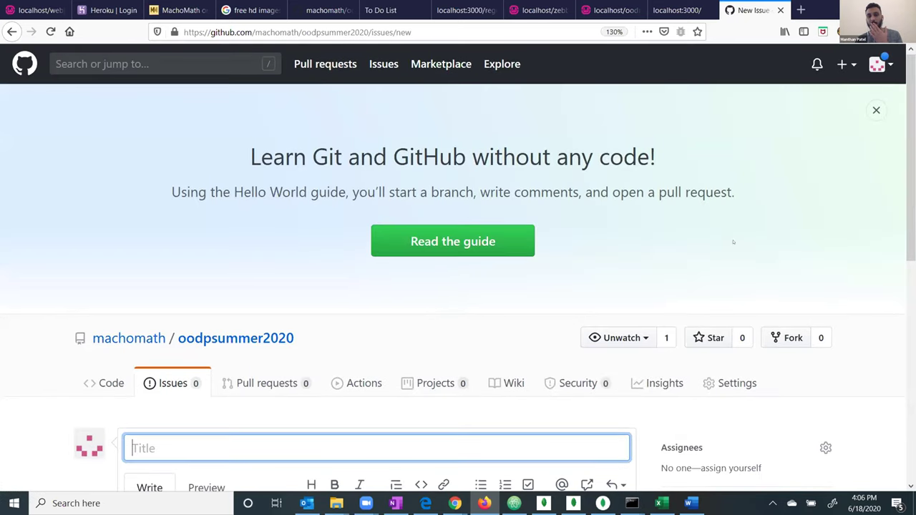
{"action": "scroll", "coordinate": [733, 242], "scroll_direction": "down", "scroll_amount": 3}
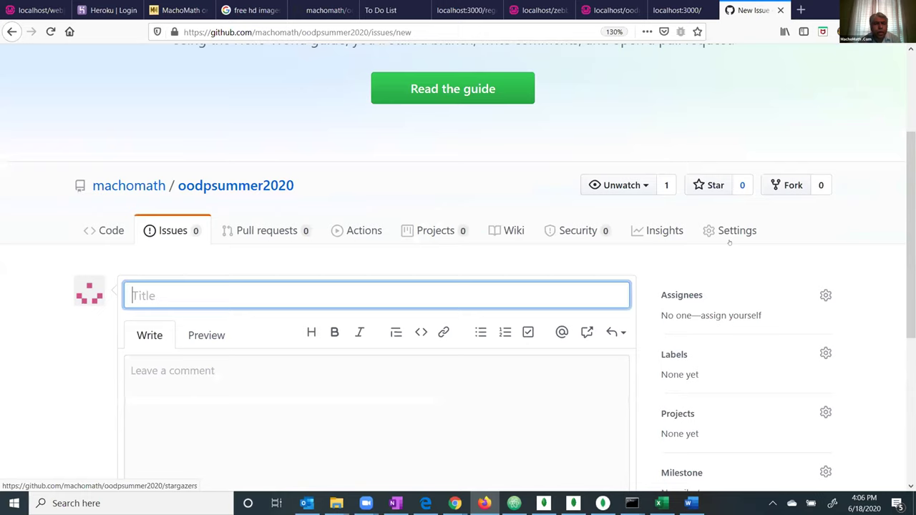
{"action": "scroll", "coordinate": [688, 254], "scroll_direction": "down", "scroll_amount": 1}
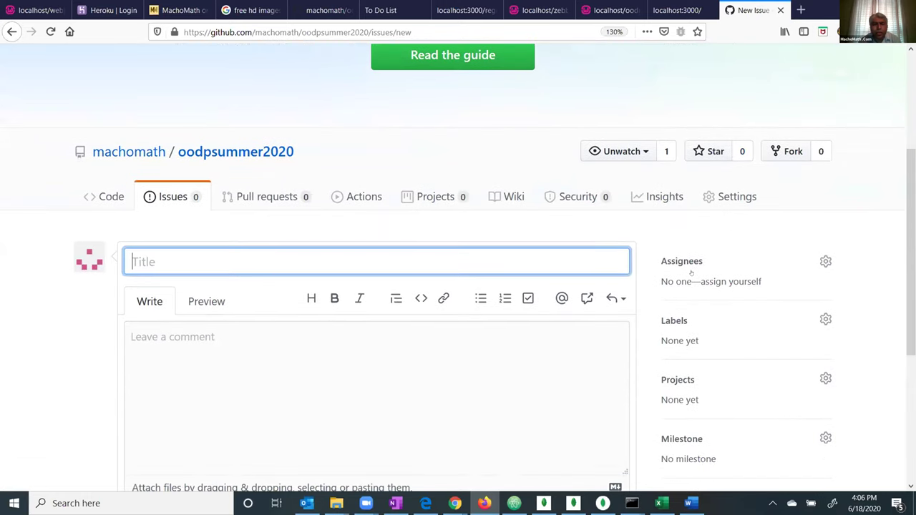
{"action": "left_click", "coordinate": [692, 273]}
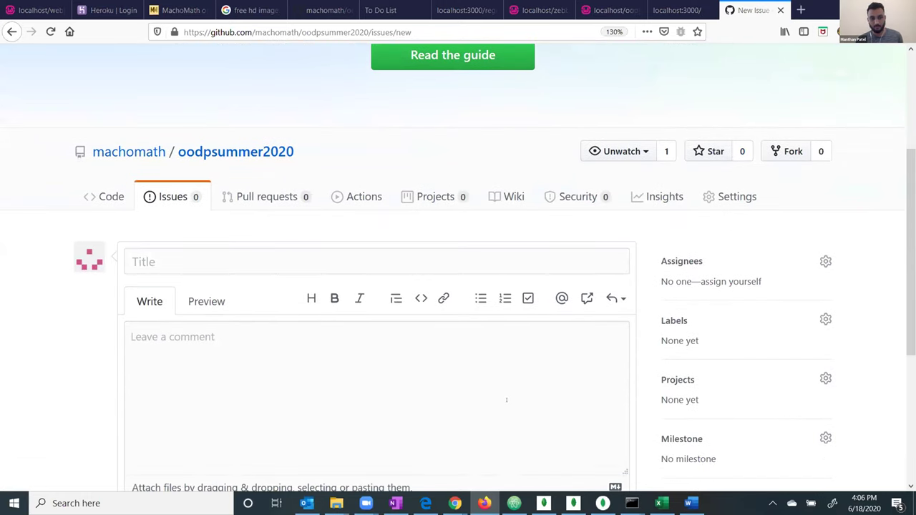
{"action": "scroll", "coordinate": [506, 401], "scroll_direction": "down", "scroll_amount": 2}
{"action": "left_click", "coordinate": [330, 194]}
{"action": "type", "text": "We "}
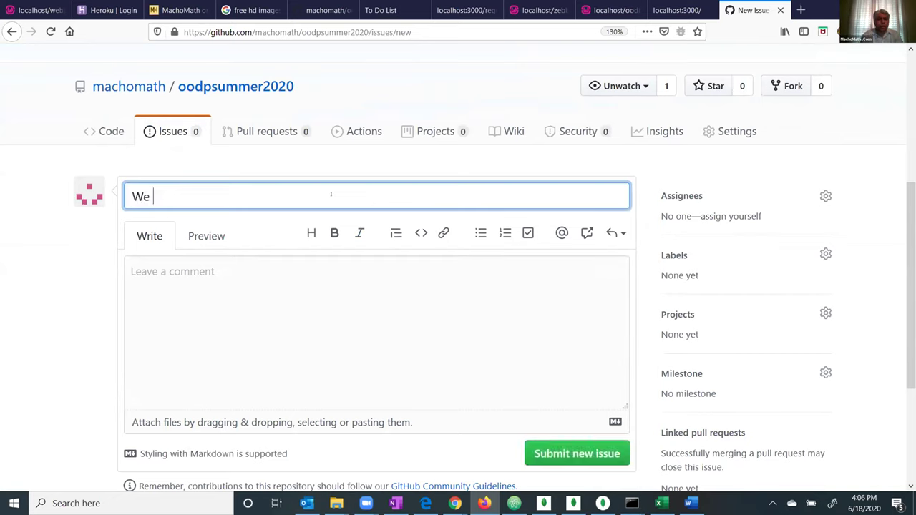
{"action": "type", "text": "need to populate our picture class"}
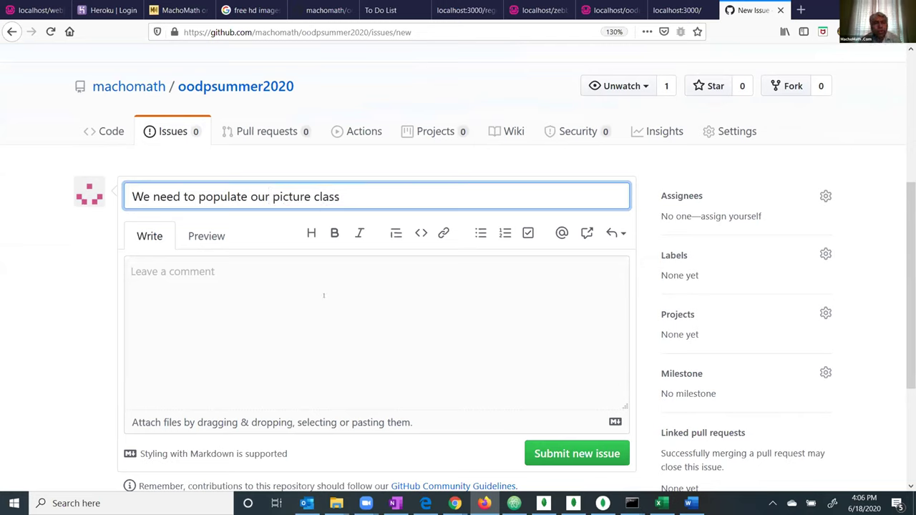
Enter "ASAP" as the issue's comment, submit the new issue and review its page
{"action": "scroll", "coordinate": [324, 295], "scroll_direction": "down", "scroll_amount": 2}
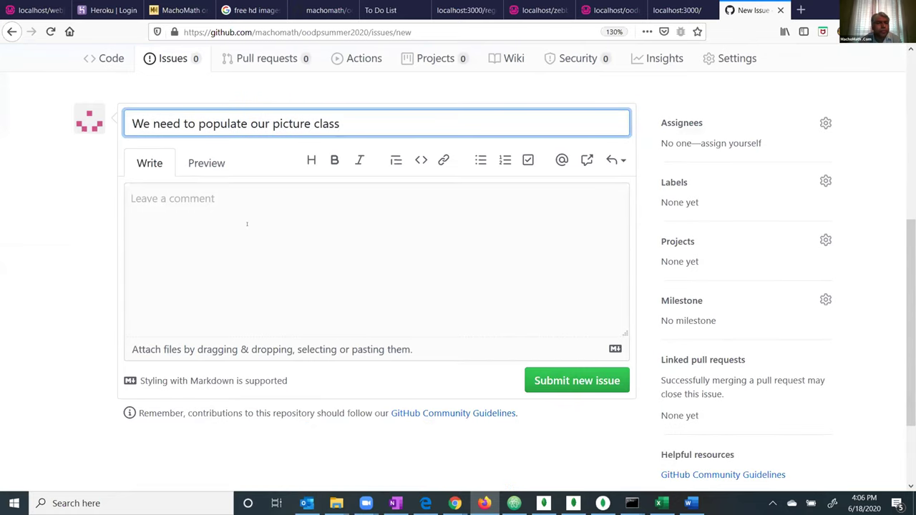
{"action": "left_click", "coordinate": [240, 203]}
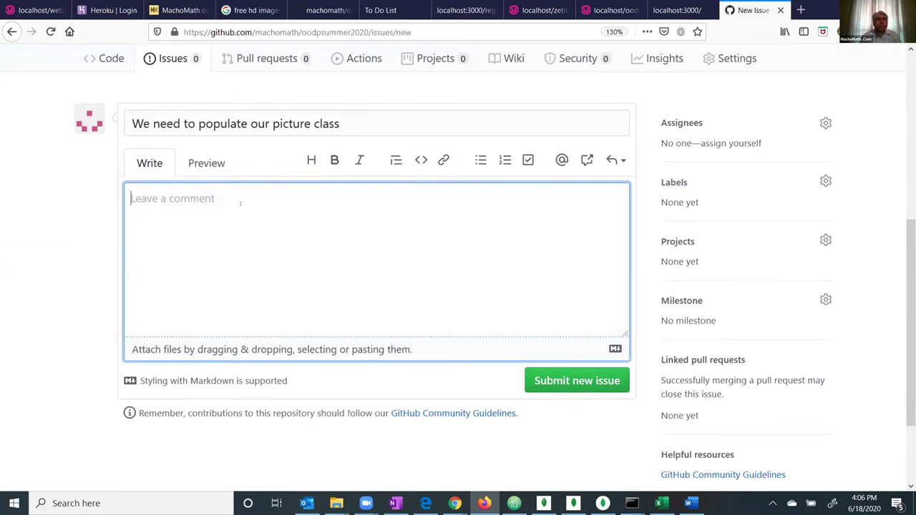
{"action": "type", "text": "ASAP"}
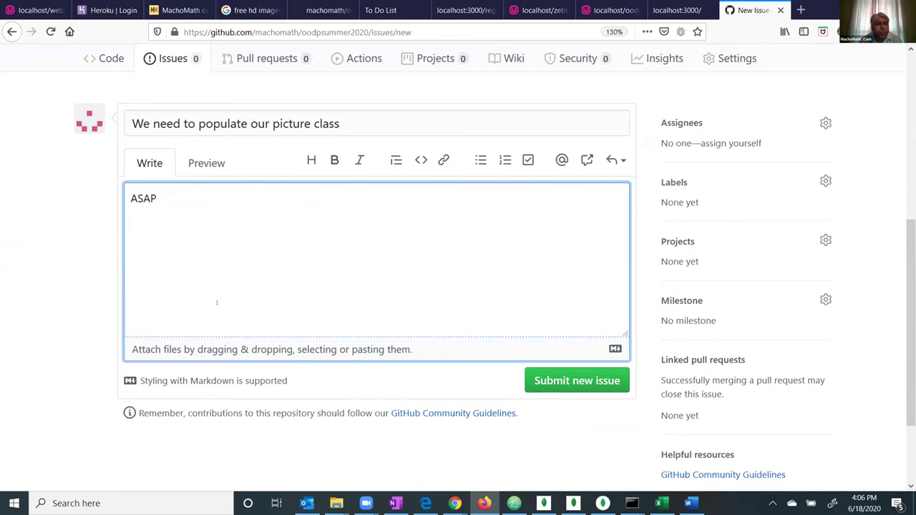
{"action": "scroll", "coordinate": [217, 303], "scroll_direction": "down", "scroll_amount": 1}
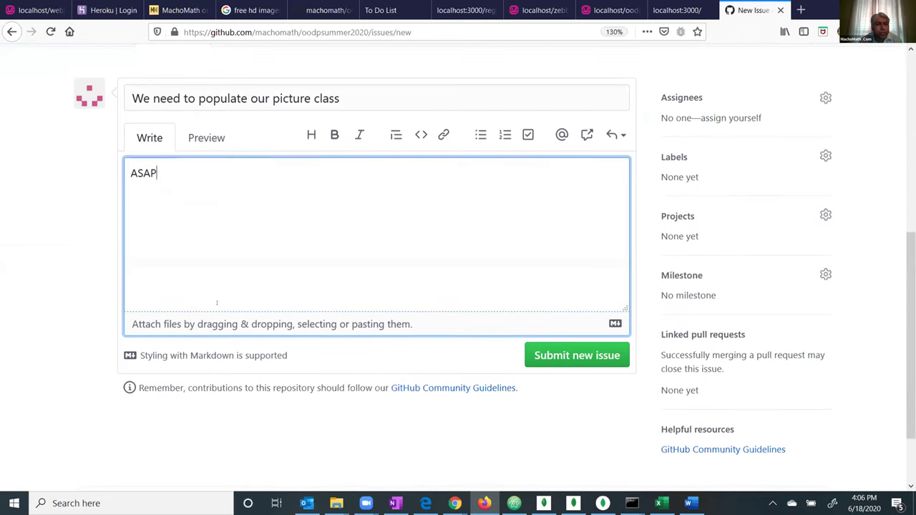
{"action": "scroll", "coordinate": [340, 364], "scroll_direction": "down", "scroll_amount": 1}
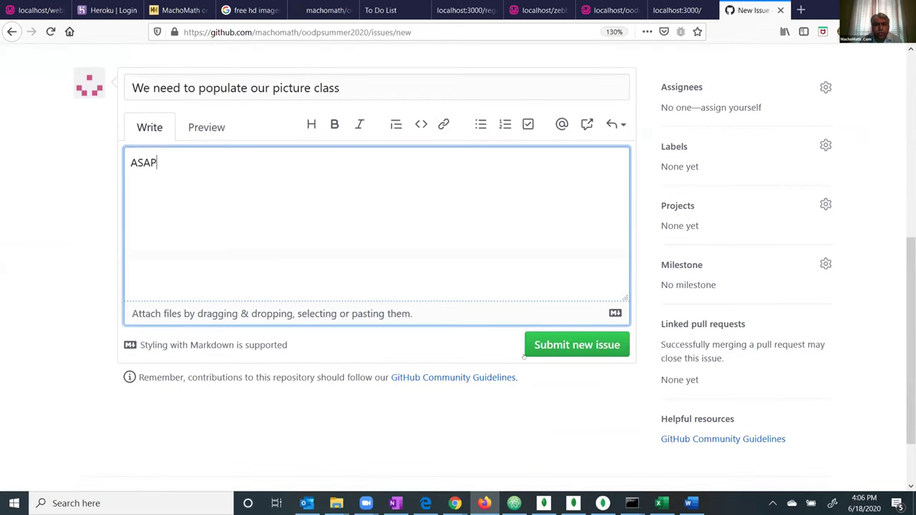
{"action": "left_click", "coordinate": [545, 347]}
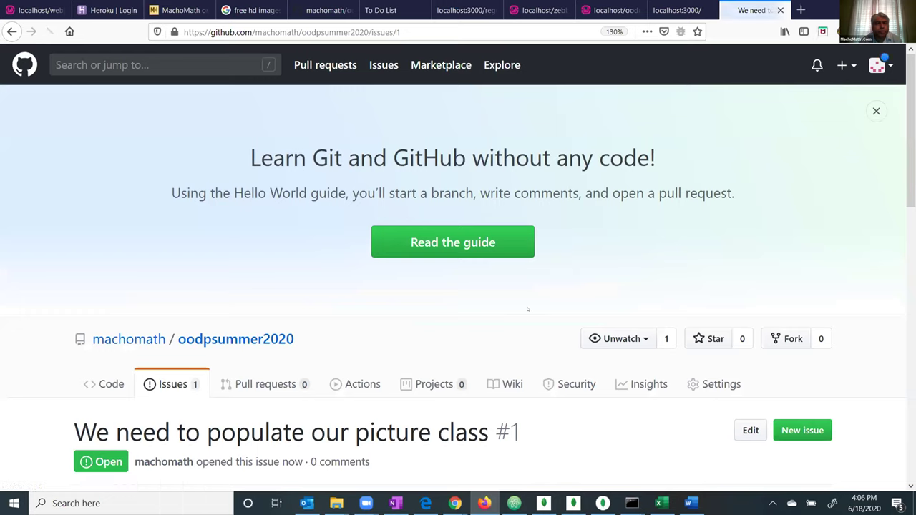
{"action": "scroll", "coordinate": [527, 309], "scroll_direction": "down", "scroll_amount": 3}
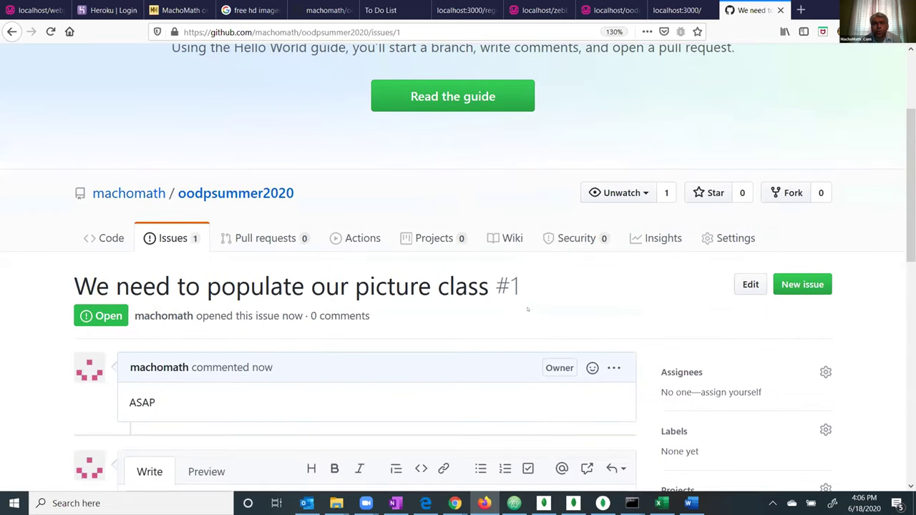
{"action": "scroll", "coordinate": [528, 309], "scroll_direction": "down", "scroll_amount": 1}
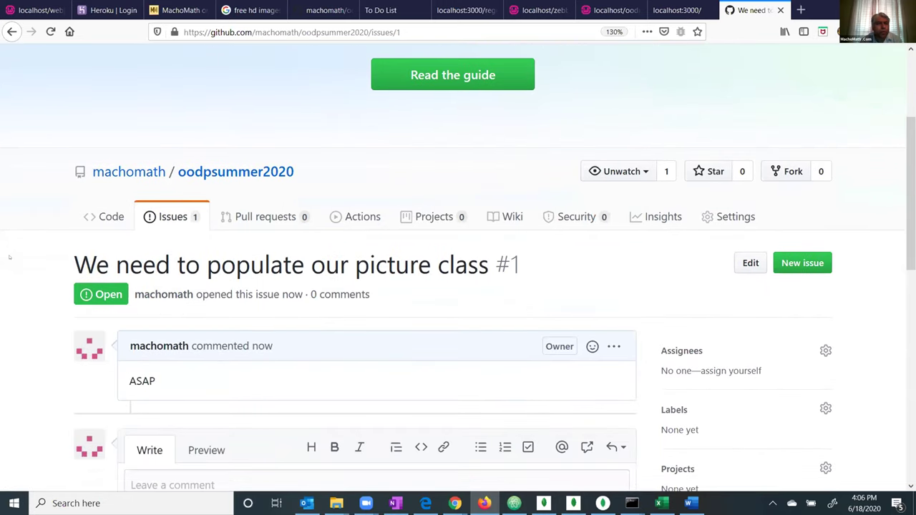
{"action": "scroll", "coordinate": [172, 236], "scroll_direction": "down", "scroll_amount": 3}
{"action": "scroll", "coordinate": [340, 242], "scroll_direction": "down", "scroll_amount": 1}
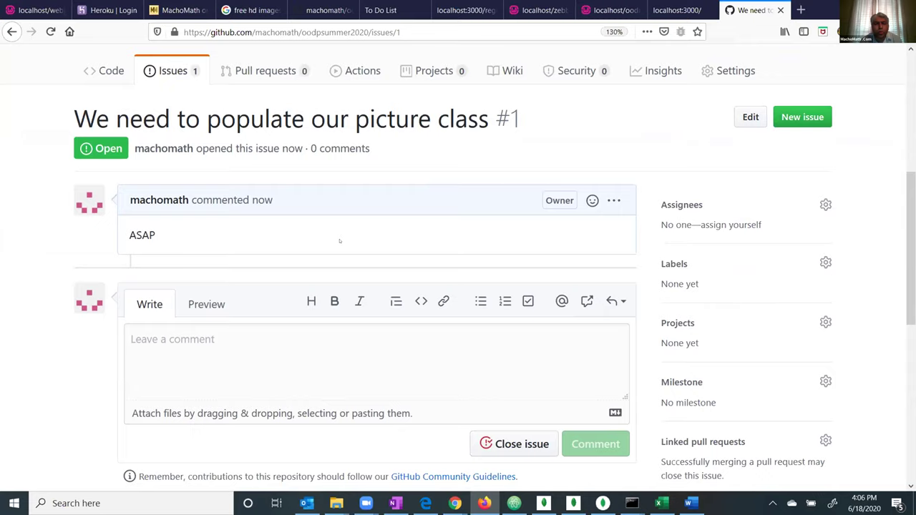
{"action": "scroll", "coordinate": [340, 241], "scroll_direction": "down", "scroll_amount": 1}
{"action": "scroll", "coordinate": [391, 247], "scroll_direction": "up", "scroll_amount": 4}
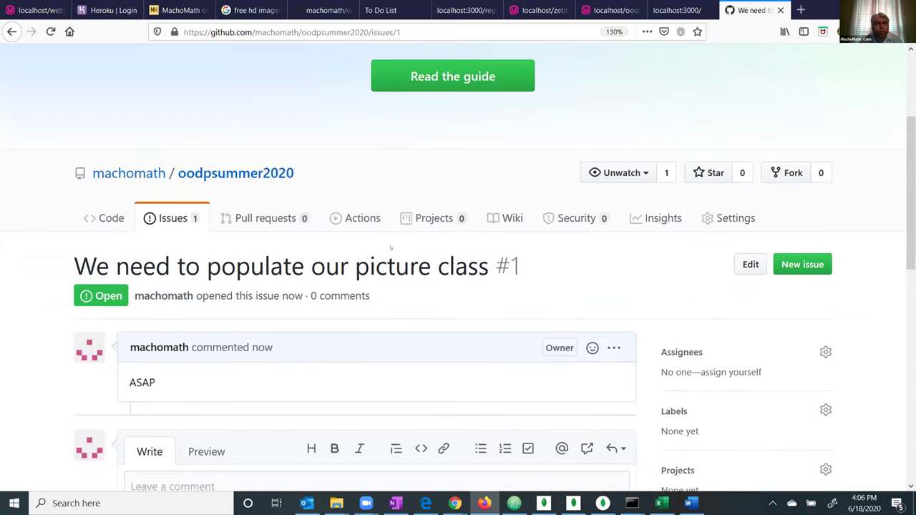
{"action": "scroll", "coordinate": [323, 285], "scroll_direction": "down", "scroll_amount": 1}
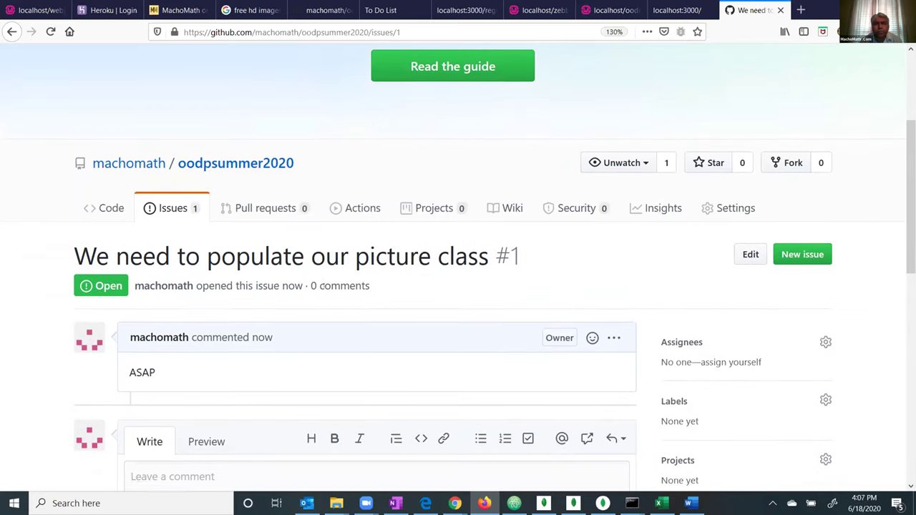
{"action": "scroll", "coordinate": [321, 286], "scroll_direction": "up", "scroll_amount": 1}
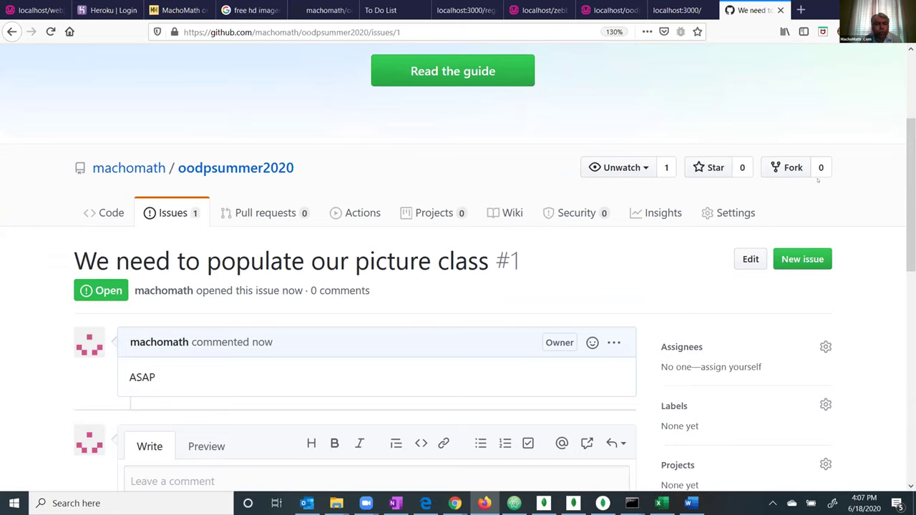
{"action": "scroll", "coordinate": [813, 201], "scroll_direction": "down", "scroll_amount": 1}
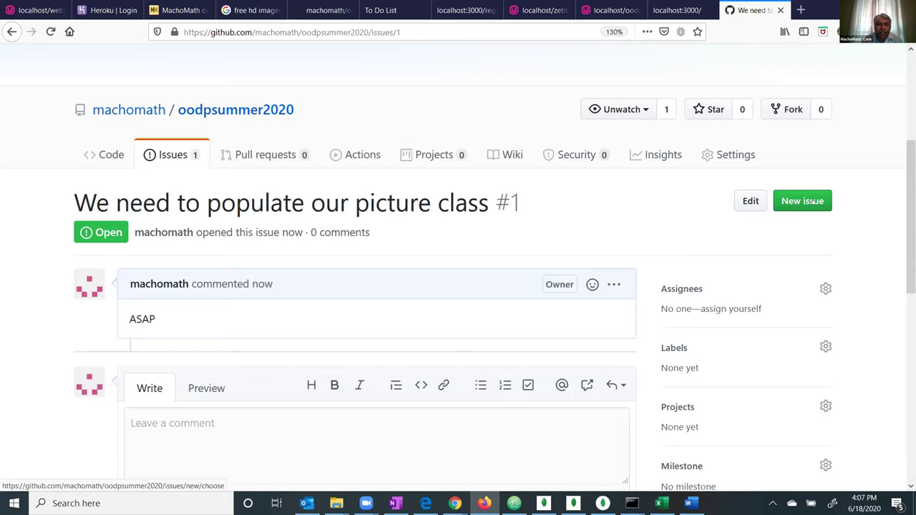
{"action": "scroll", "coordinate": [816, 202], "scroll_direction": "down", "scroll_amount": 3}
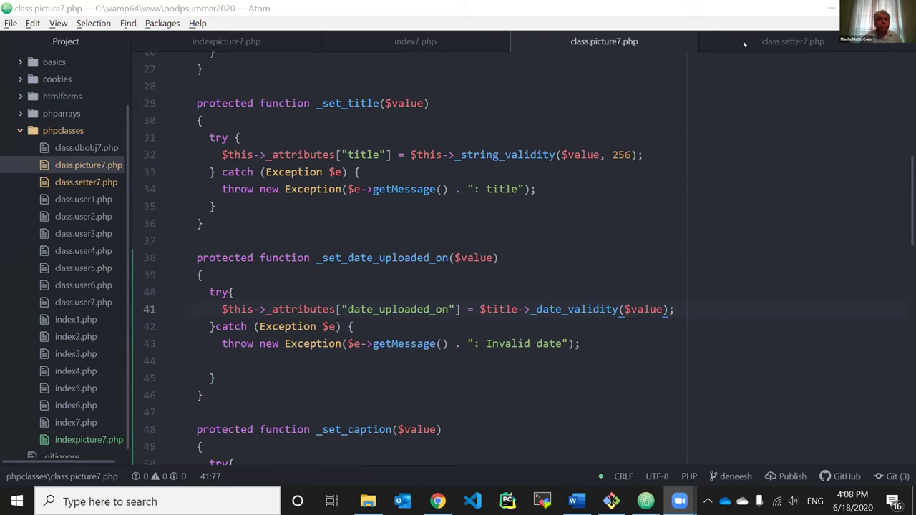
Show class.setter7.php in the editor to examine its _date_validity function
{"action": "left_click", "coordinate": [750, 41]}
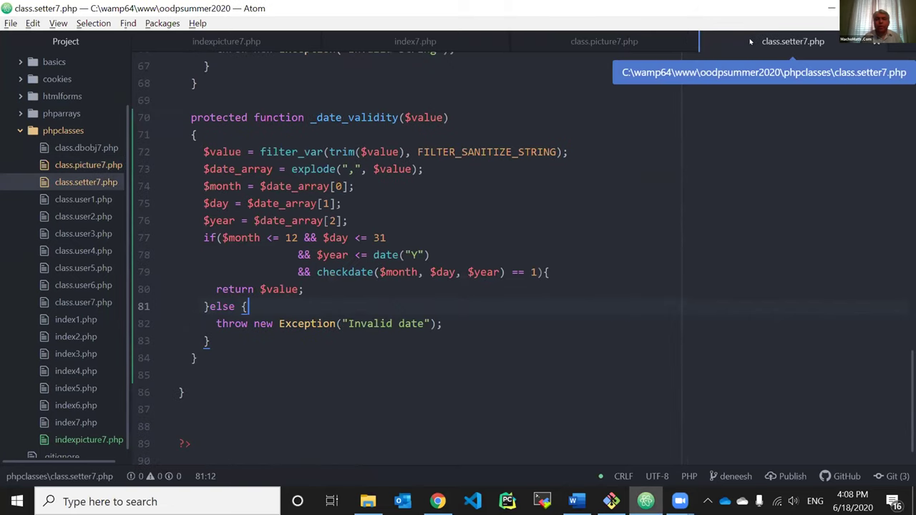